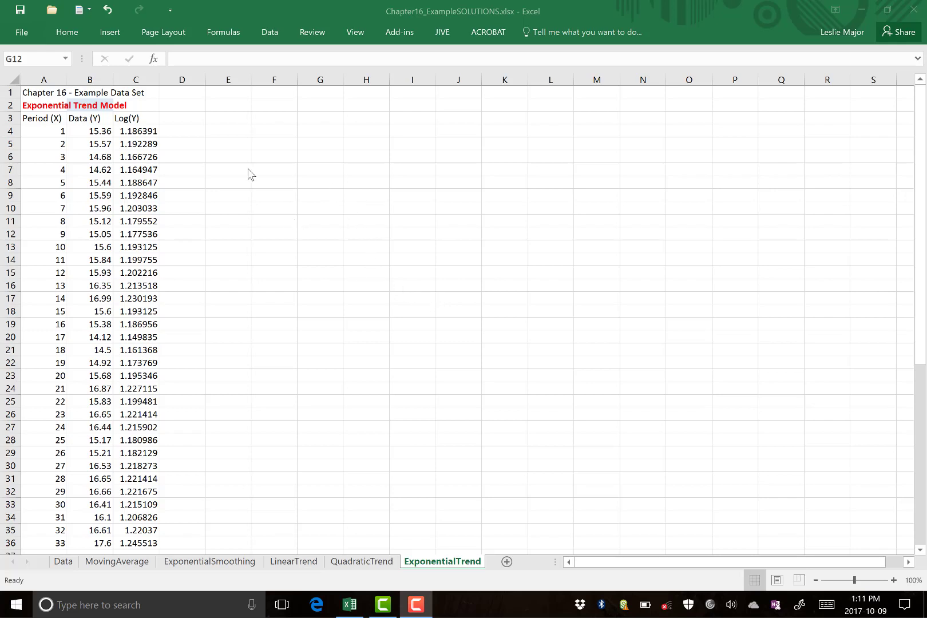
# Step: Delete the old Log(Y) column C and retype the Log(Y) heading in C3
pyautogui.click(143, 133)
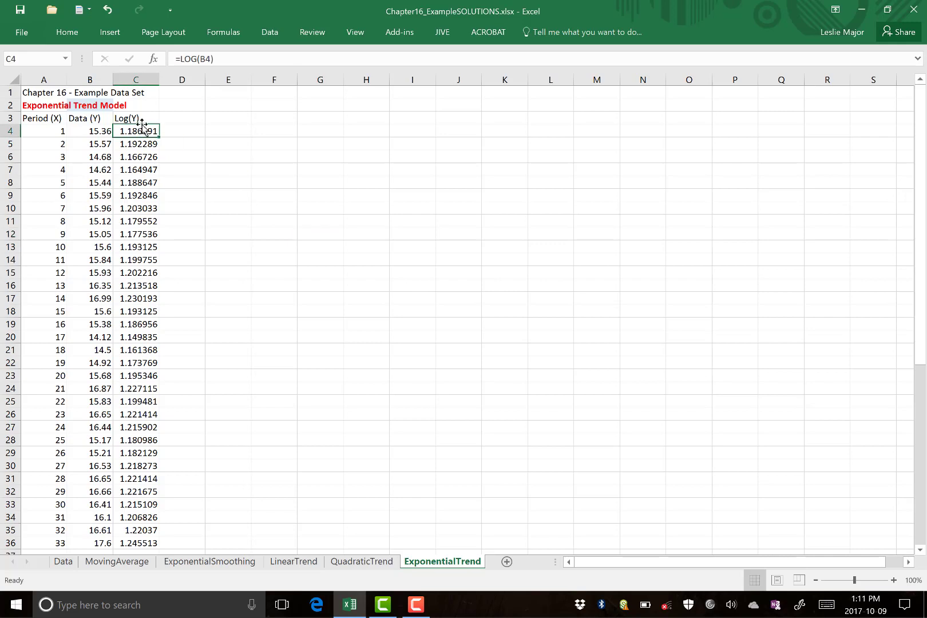
pyautogui.click(147, 80)
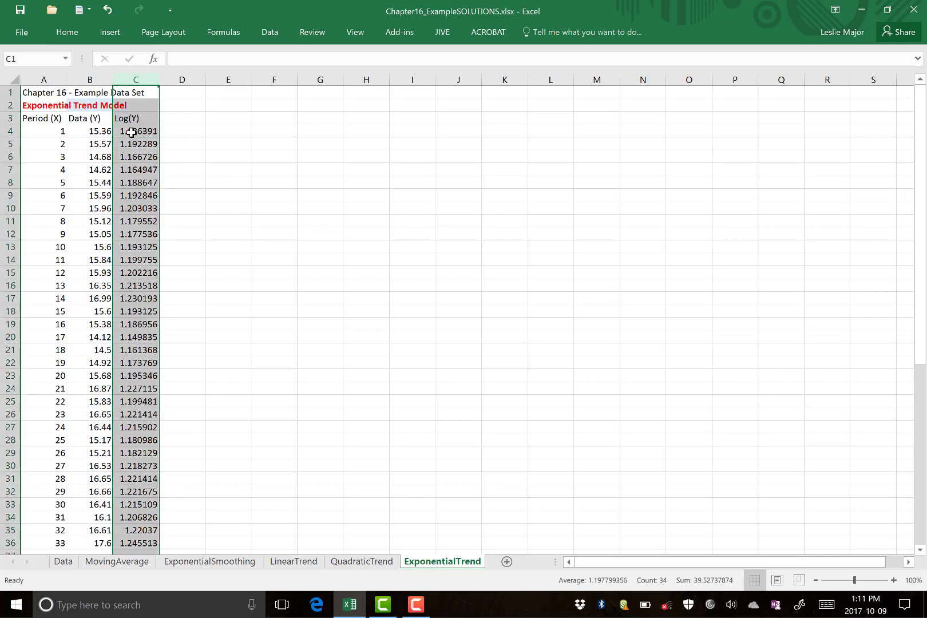
pyautogui.rightClick(139, 79)
pyautogui.click(178, 191)
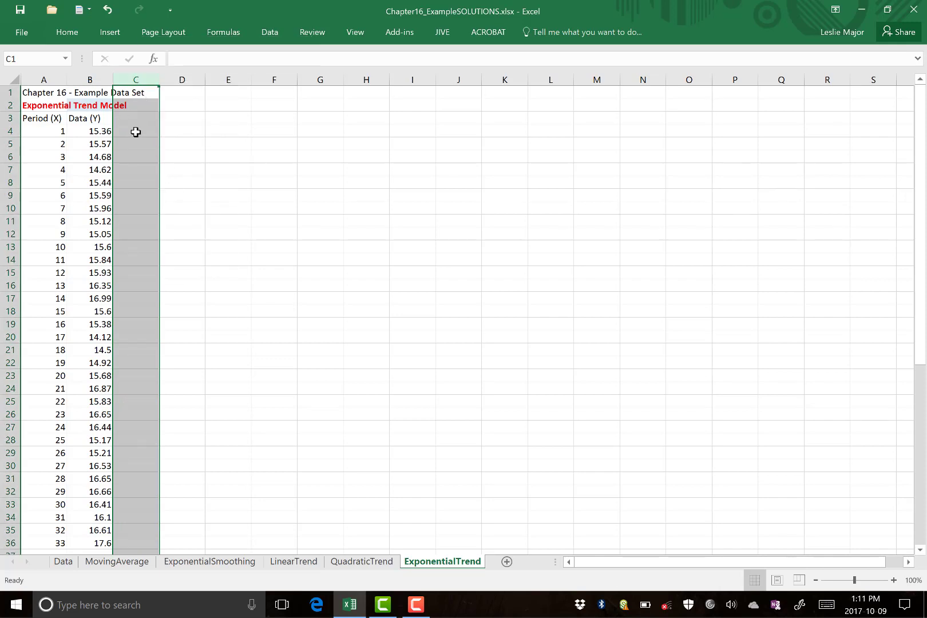
pyautogui.click(133, 120)
pyautogui.write('Log')
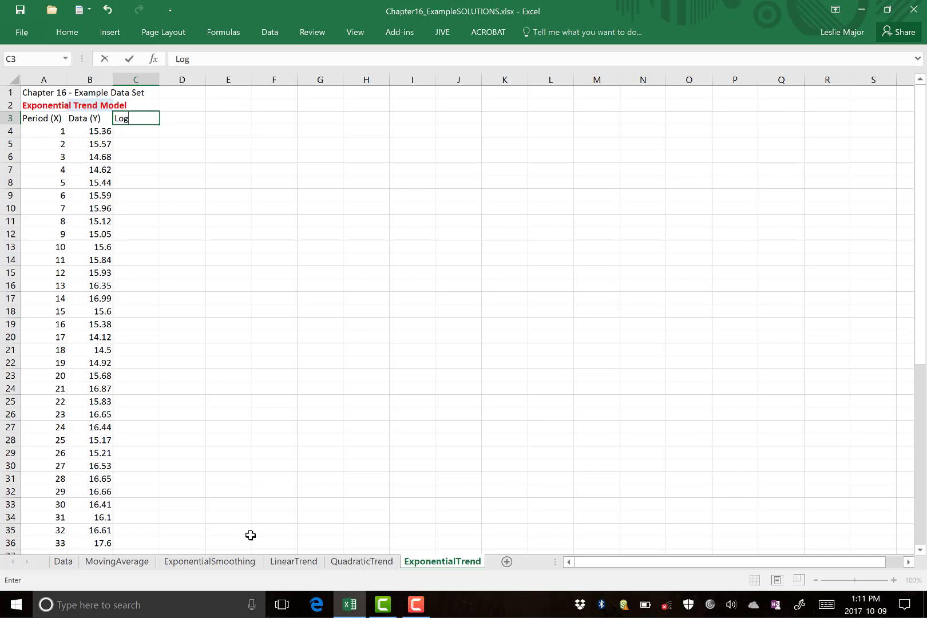
pyautogui.write('(Y)')
pyautogui.press('Return')
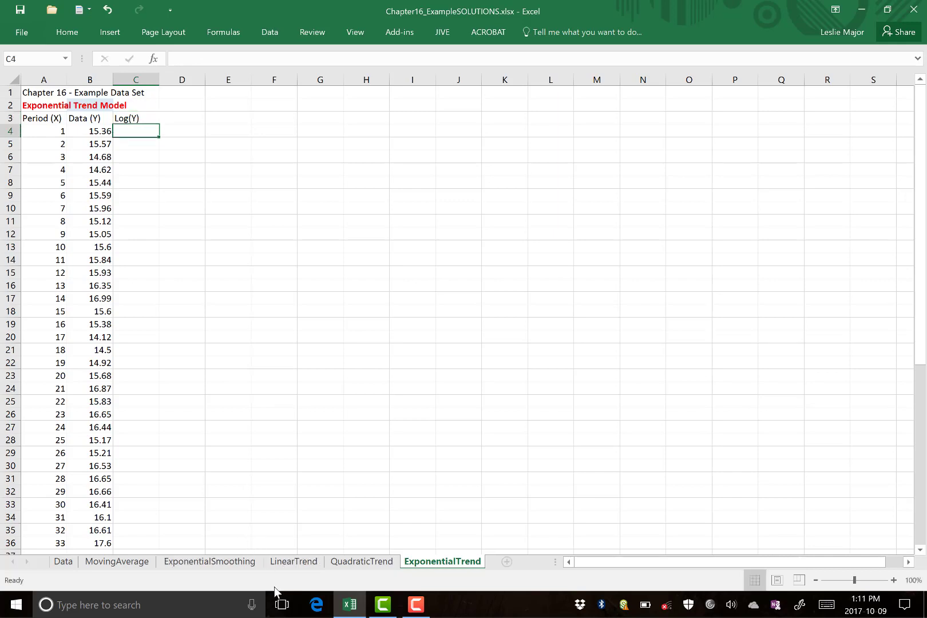
# Step: Enter =LOG(B4) in C4 and fill it down to row 36
pyautogui.write('=log*')
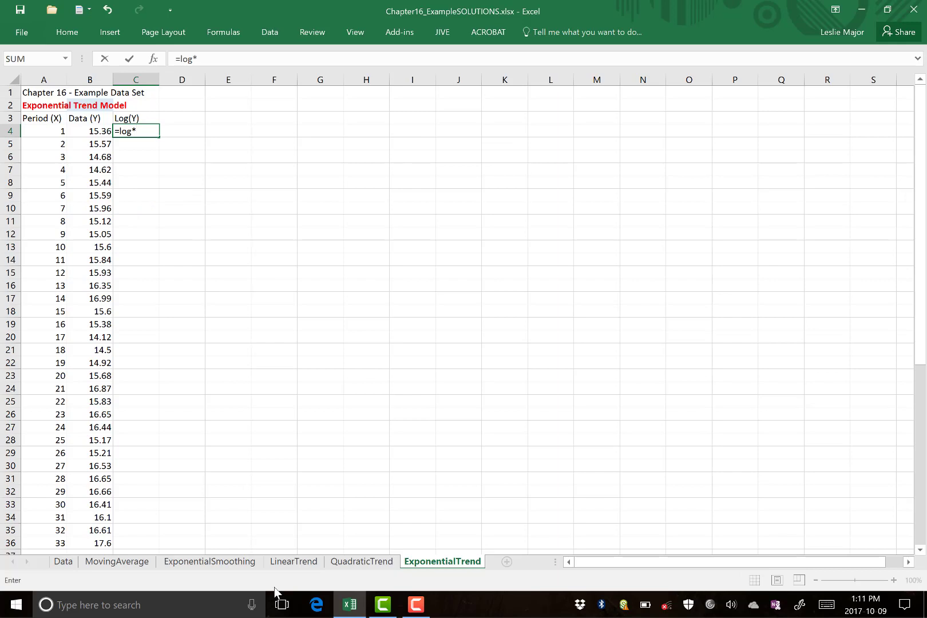
pyautogui.press('BackSpace')
pyautogui.write('(')
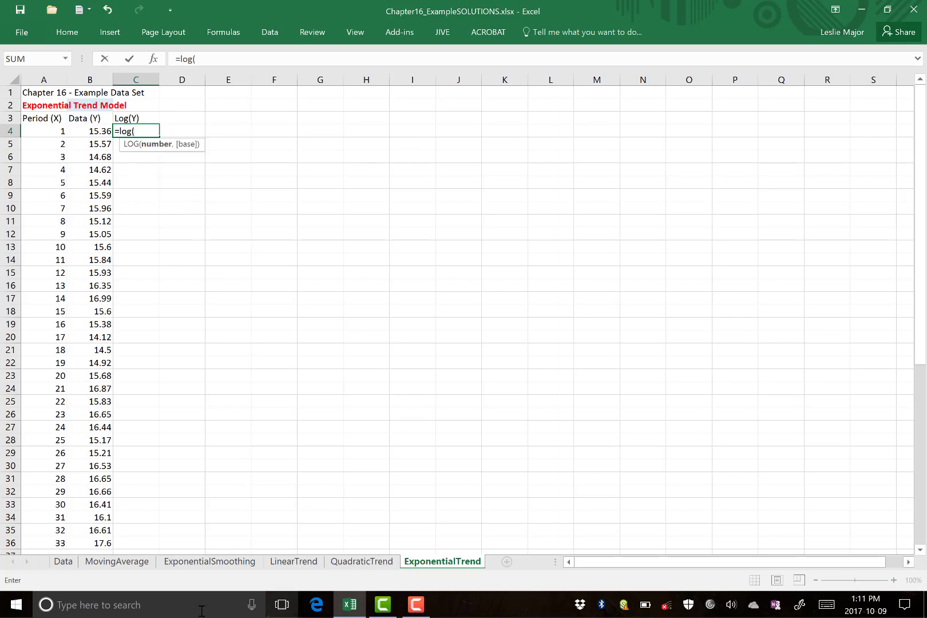
pyautogui.click(96, 130)
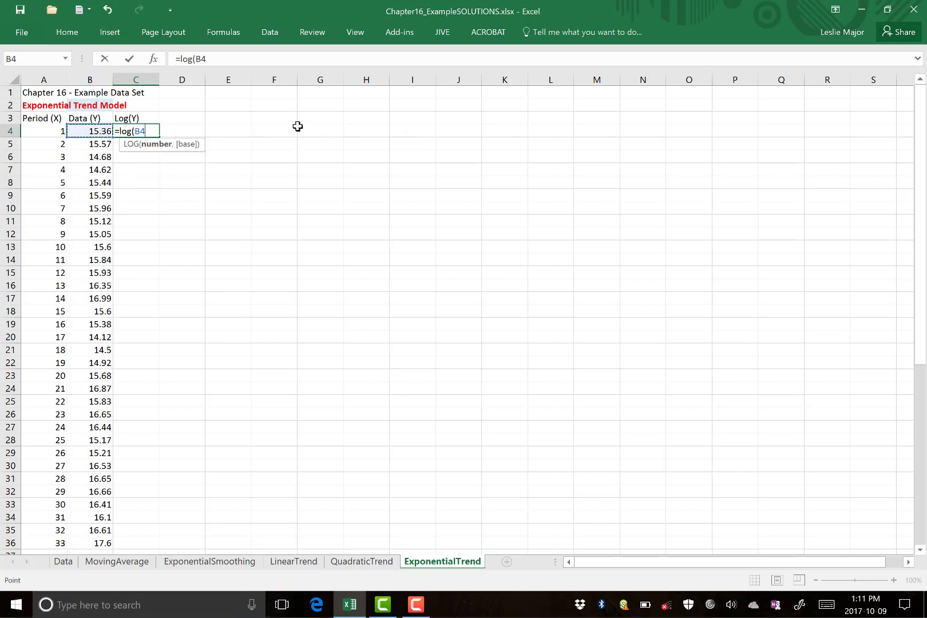
pyautogui.write(')')
pyautogui.press('Return')
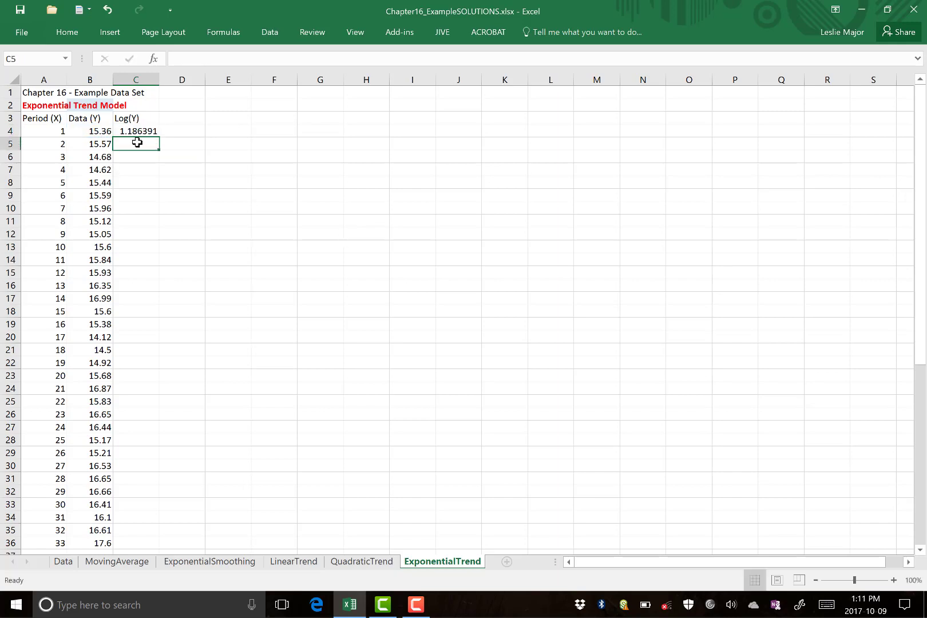
pyautogui.click(148, 132)
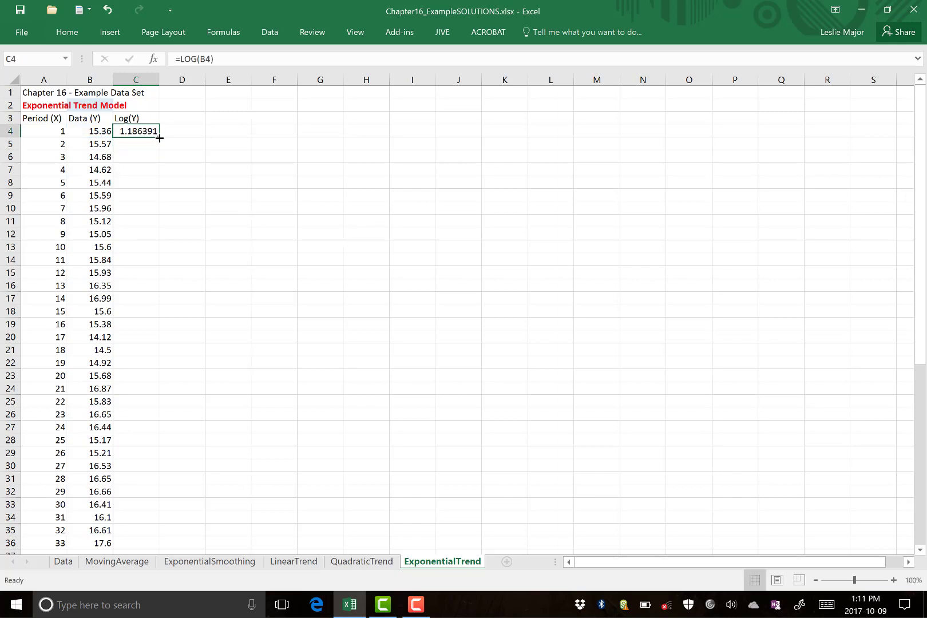
pyautogui.doubleClick(159, 138)
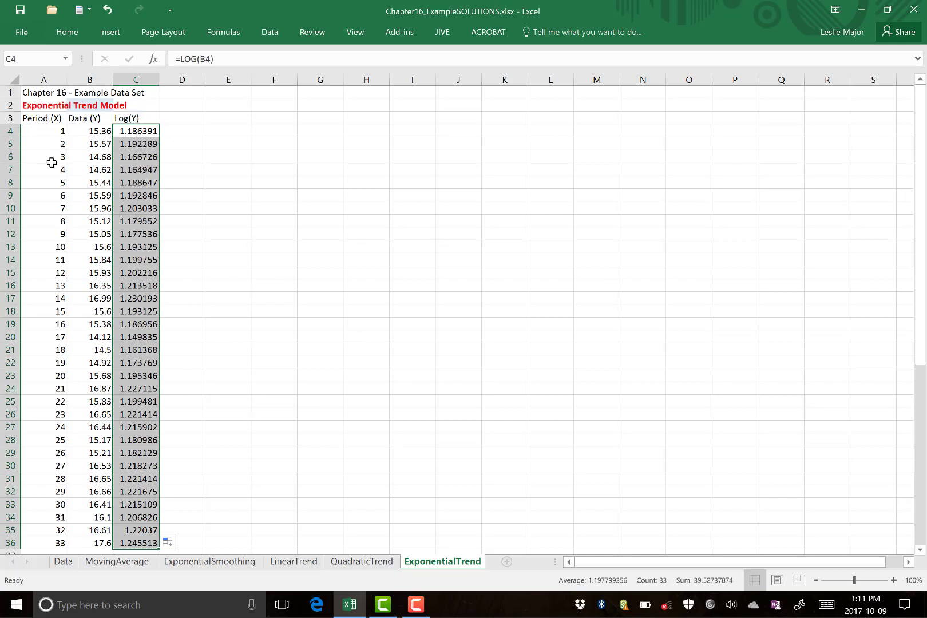
# Step: Open the Data Analysis tools list from the Data ribbon
pyautogui.click(267, 153)
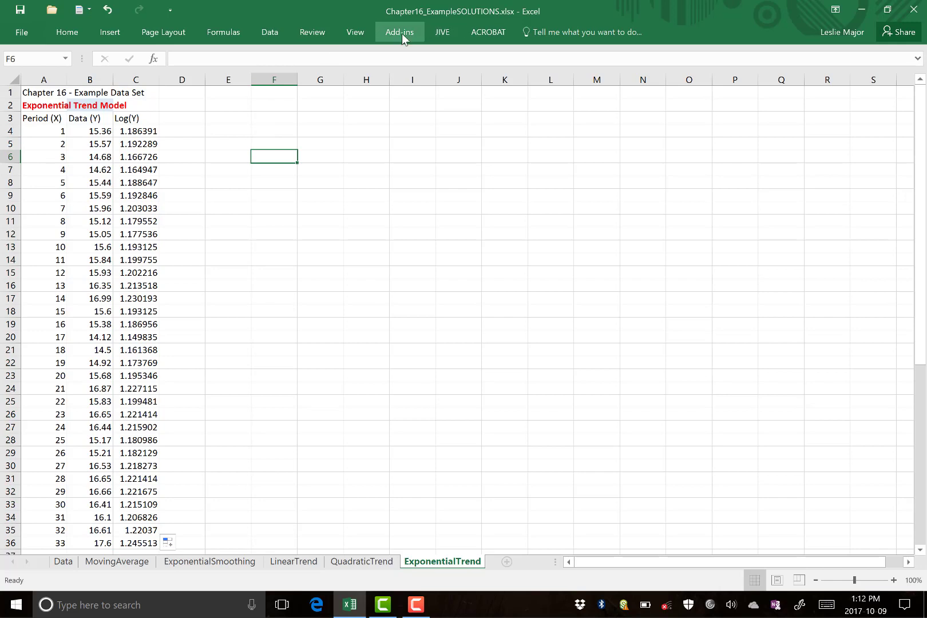
pyautogui.click(260, 30)
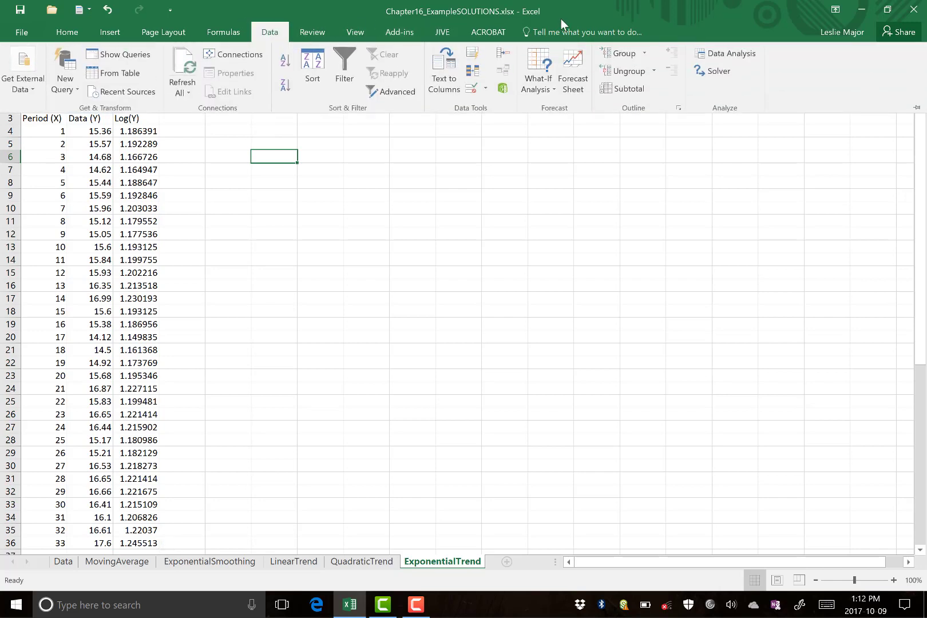
pyautogui.click(708, 54)
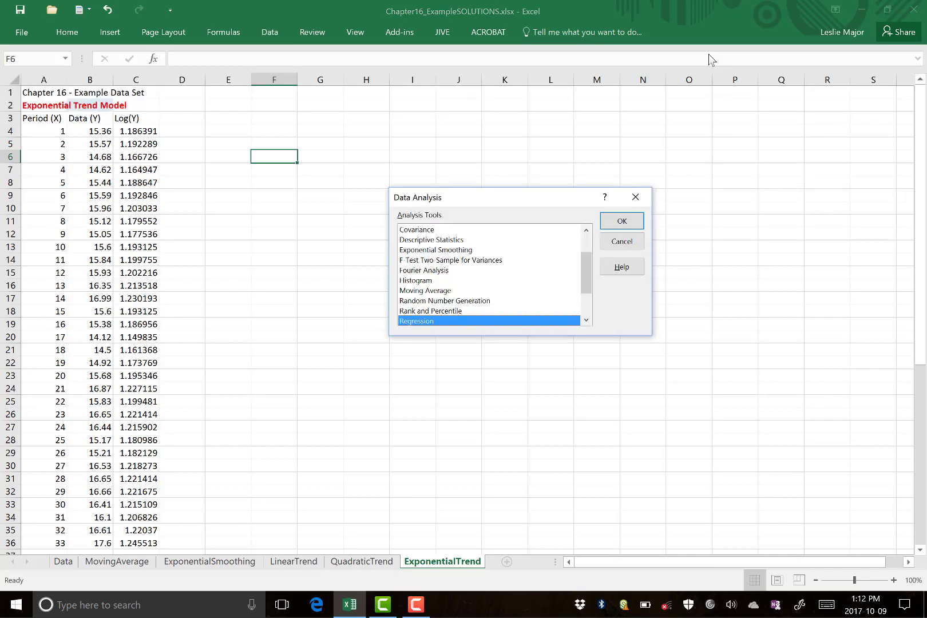
# Step: Regress Log(Y) $C$3:$C$36 on Period (X) $A$3:$A$36, with labels and residuals, output at $G$3
pyautogui.click(618, 222)
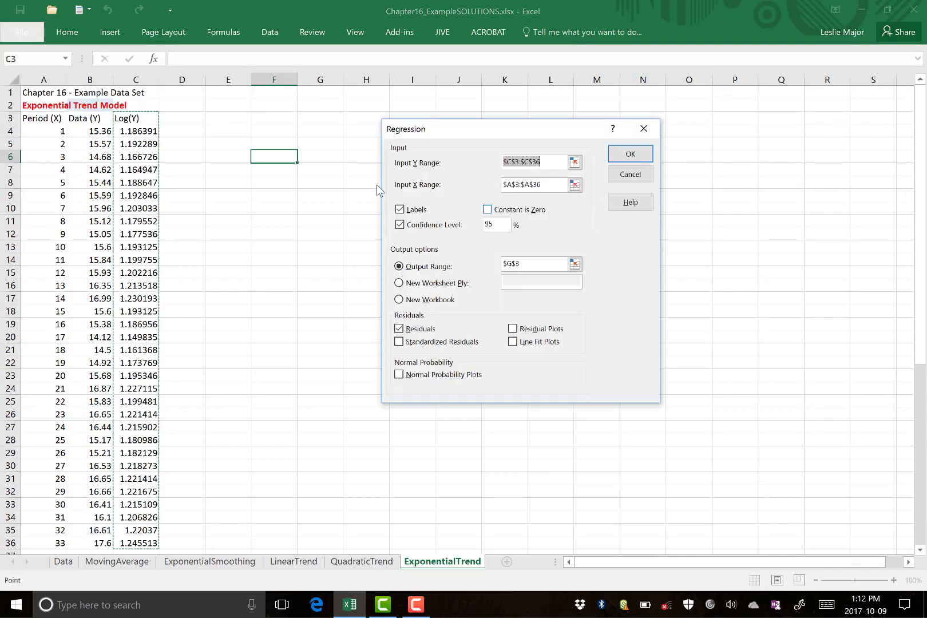
pyautogui.click(547, 165)
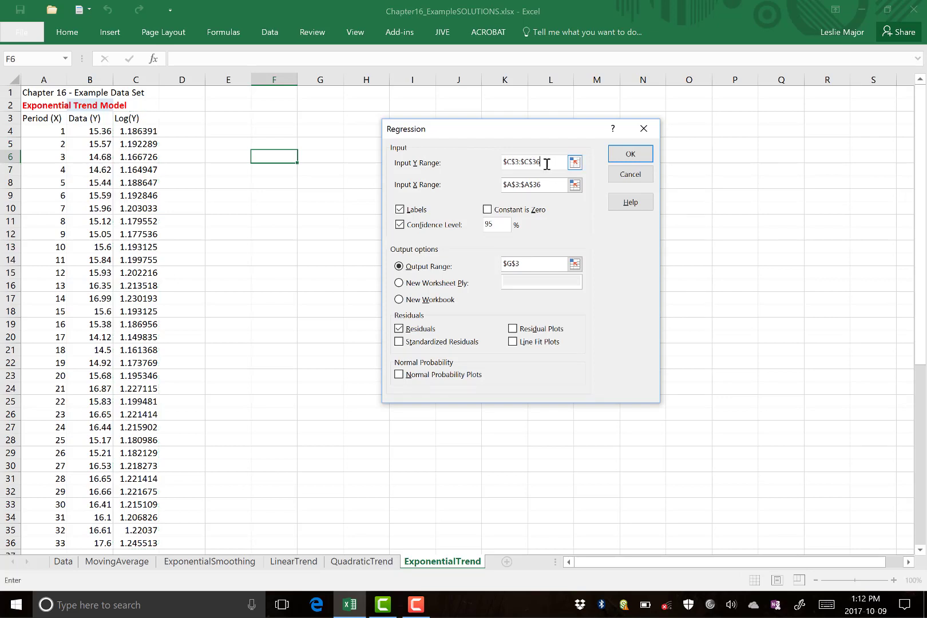
pyautogui.click(132, 118)
pyautogui.press('BackSpace')
pyautogui.press('BackSpace')
pyautogui.press('BackSpace')
pyautogui.press('BackSpace')
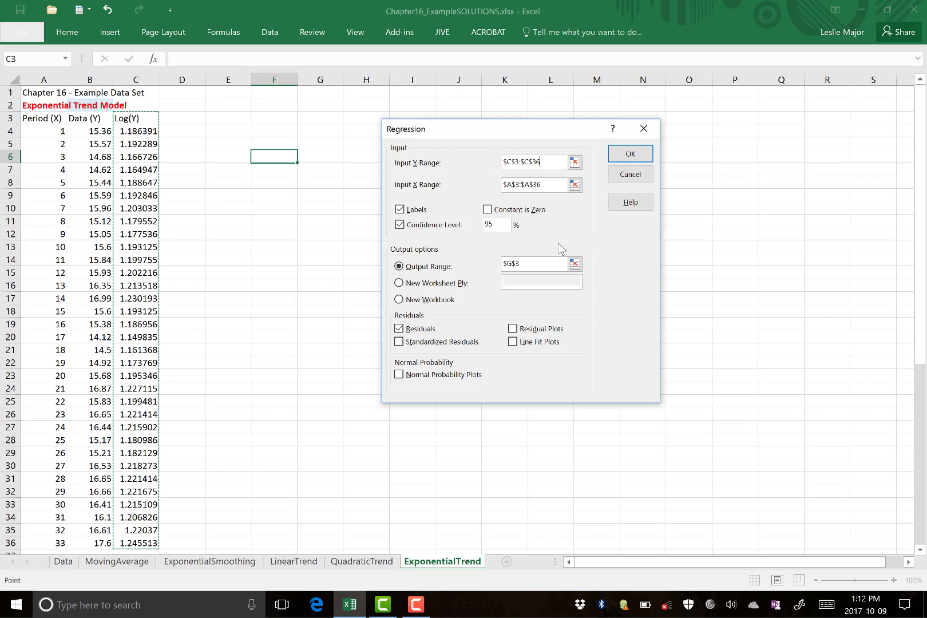
pyautogui.click(546, 183)
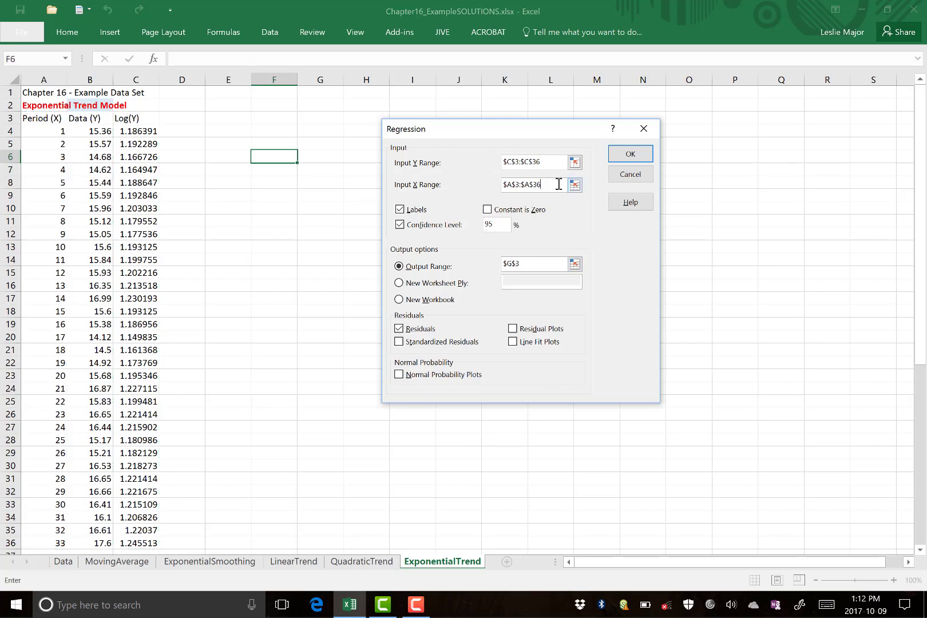
pyautogui.moveTo(558, 184); pyautogui.dragTo(481, 185)
pyautogui.click(58, 118)
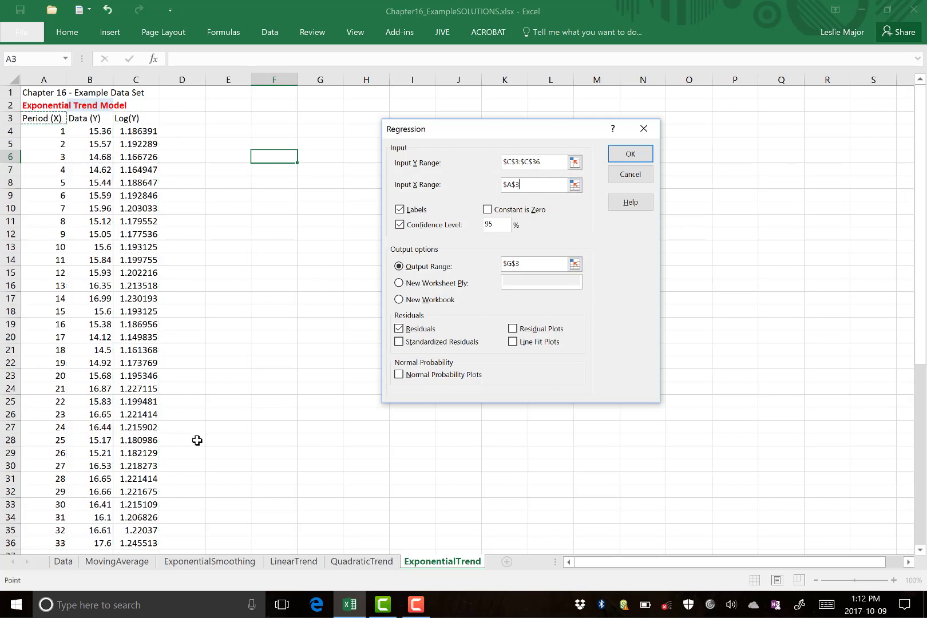
pyautogui.hotkey('ctrl', 'shift', 'Down')
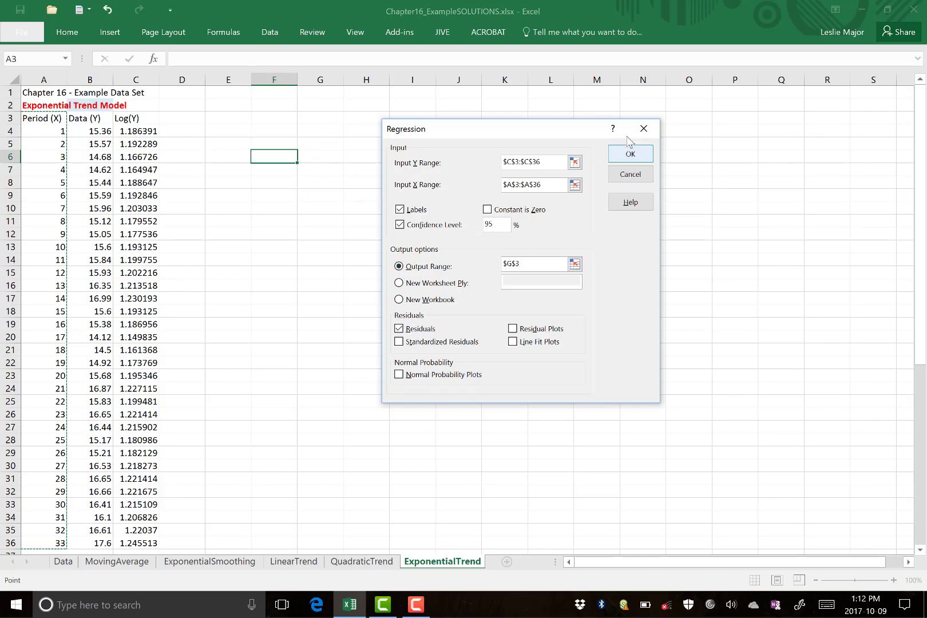
pyautogui.click(632, 157)
pyautogui.click(493, 197)
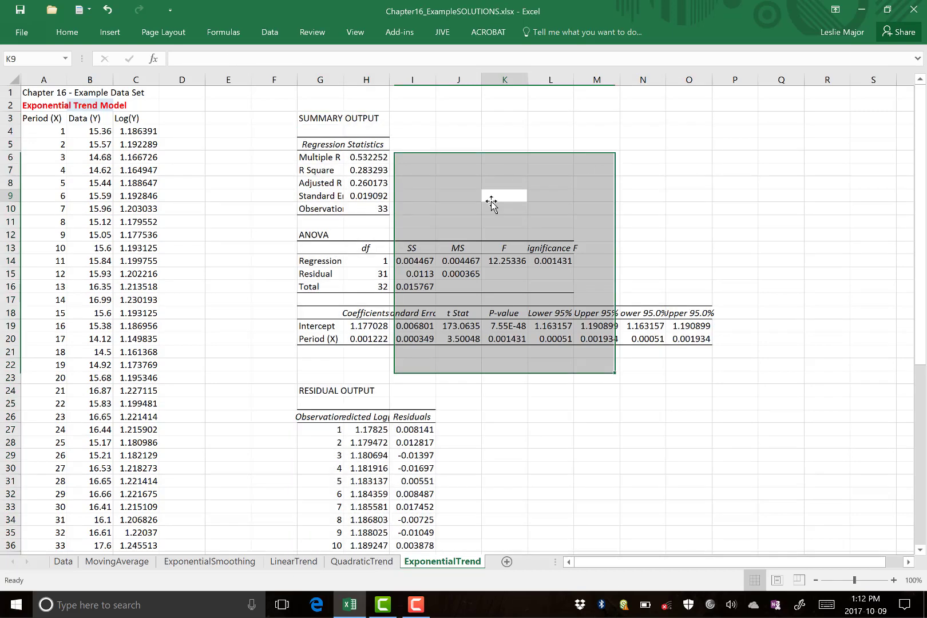
pyautogui.click(374, 415)
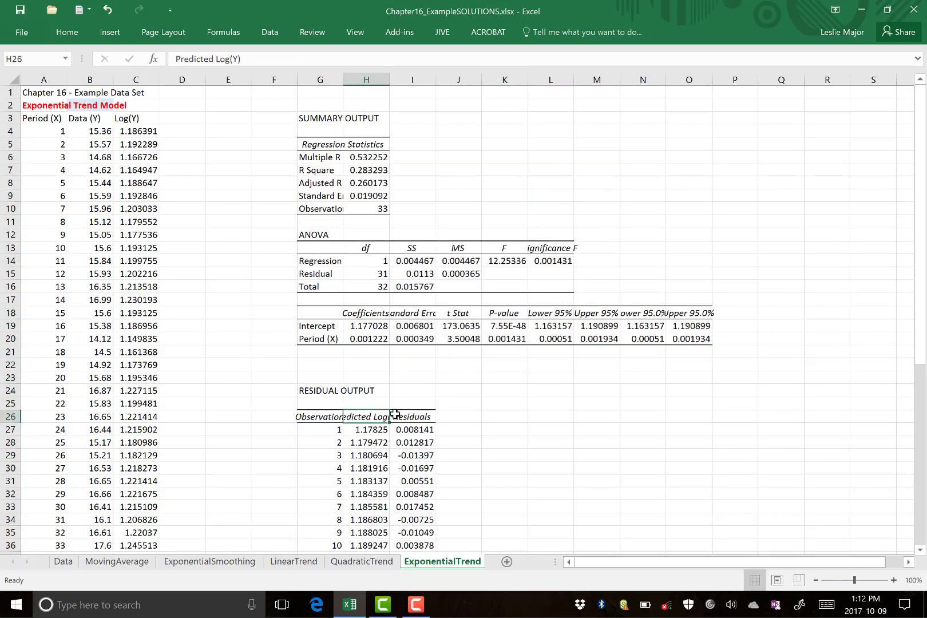
pyautogui.keyDown('shift'); pyautogui.click(400, 413); pyautogui.keyUp('shift')
pyautogui.moveTo(400, 413); pyautogui.dragTo(402, 414)
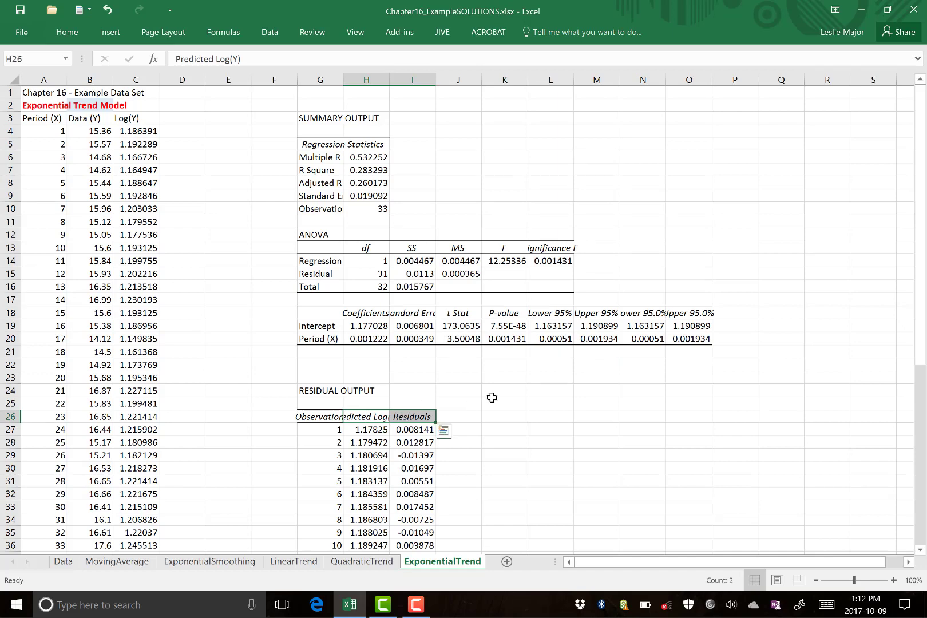
pyautogui.click(500, 402)
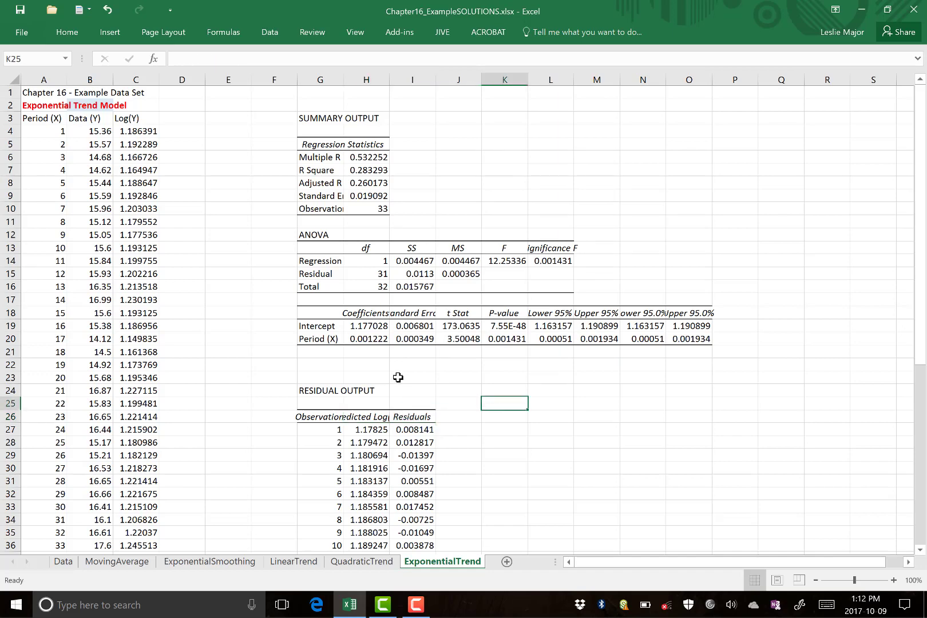
pyautogui.moveTo(369, 320); pyautogui.dragTo(369, 341)
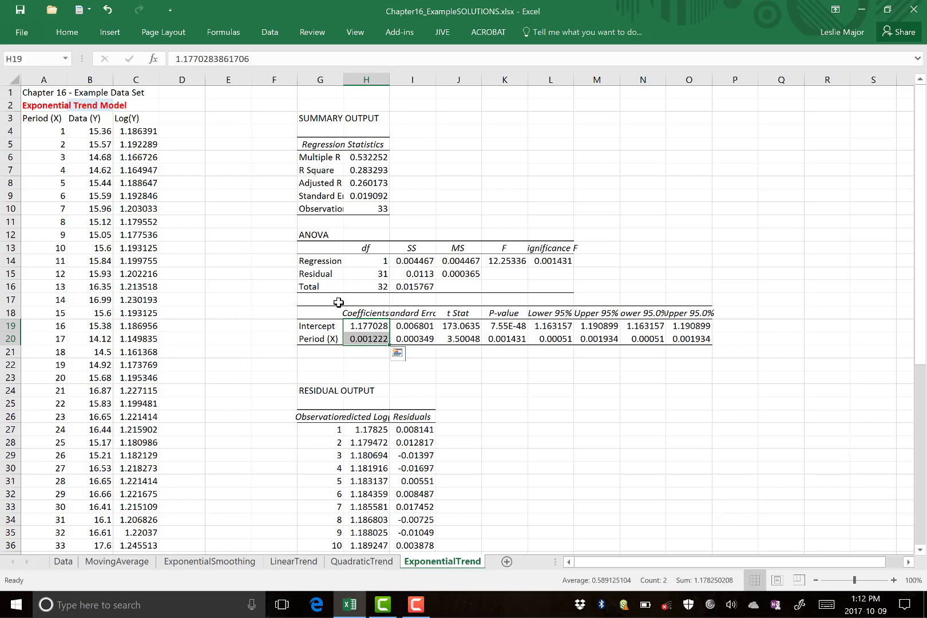
# Step: Label cells G22 and G23 as Beta0 and Beta1
pyautogui.click(326, 358)
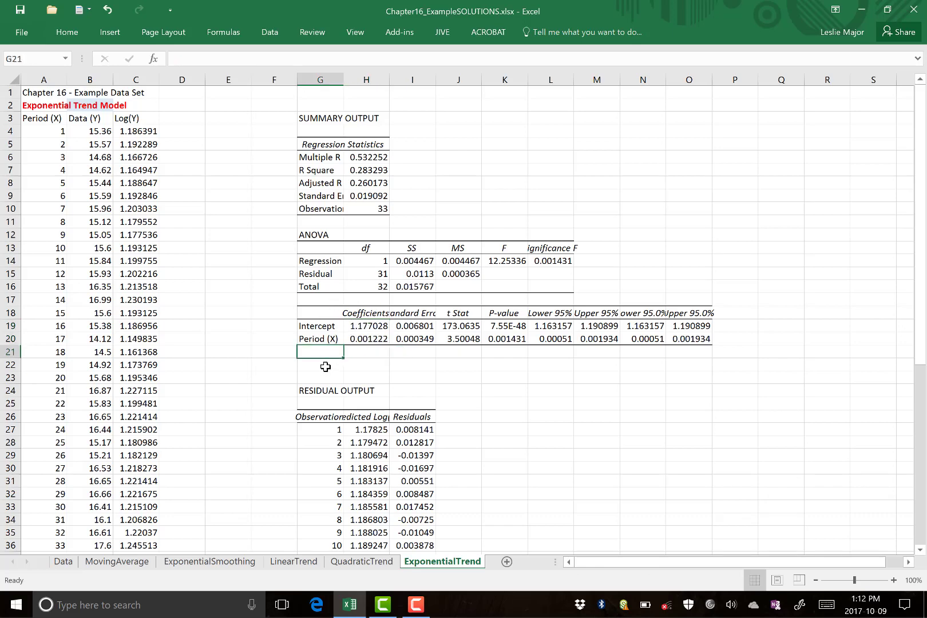
pyautogui.click(327, 366)
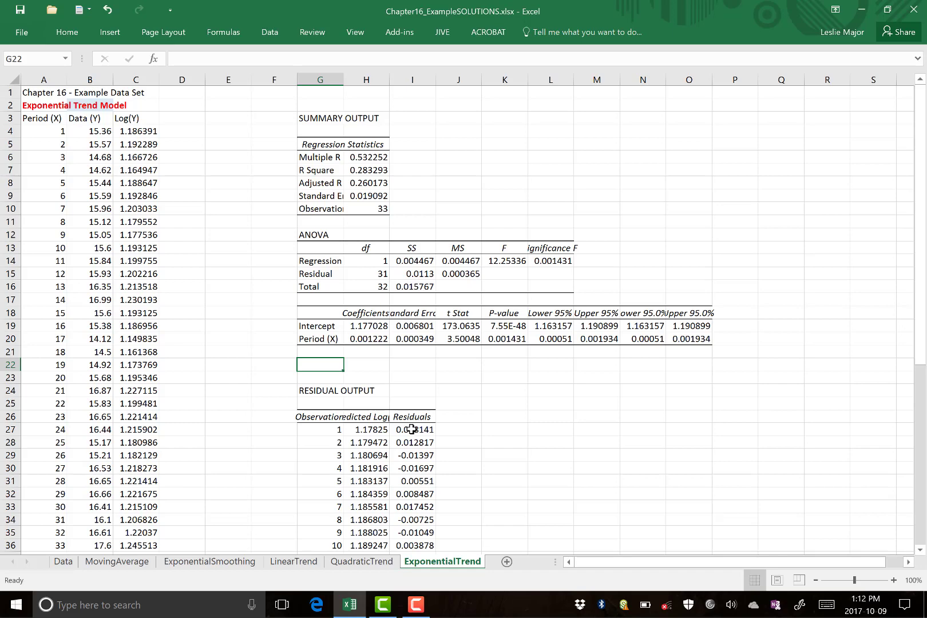
pyautogui.write('Beta0')
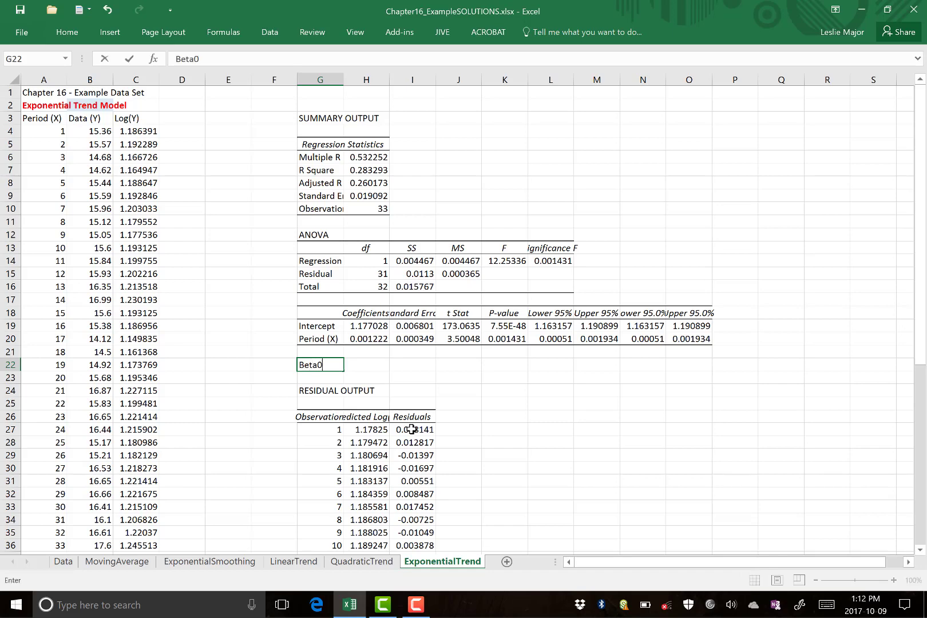
pyautogui.press('Return')
pyautogui.write('B')
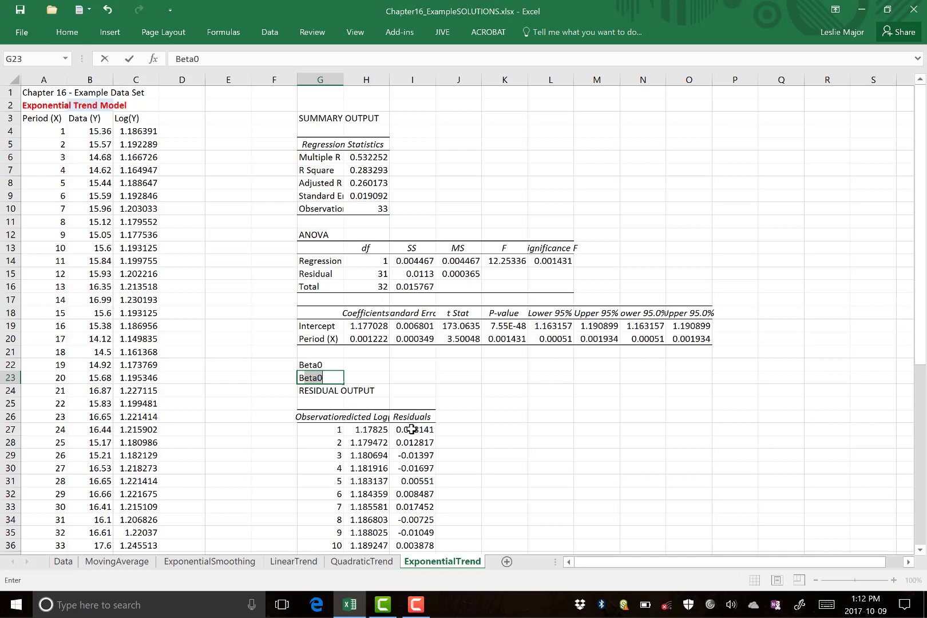
pyautogui.write('eta1')
pyautogui.press('Return')
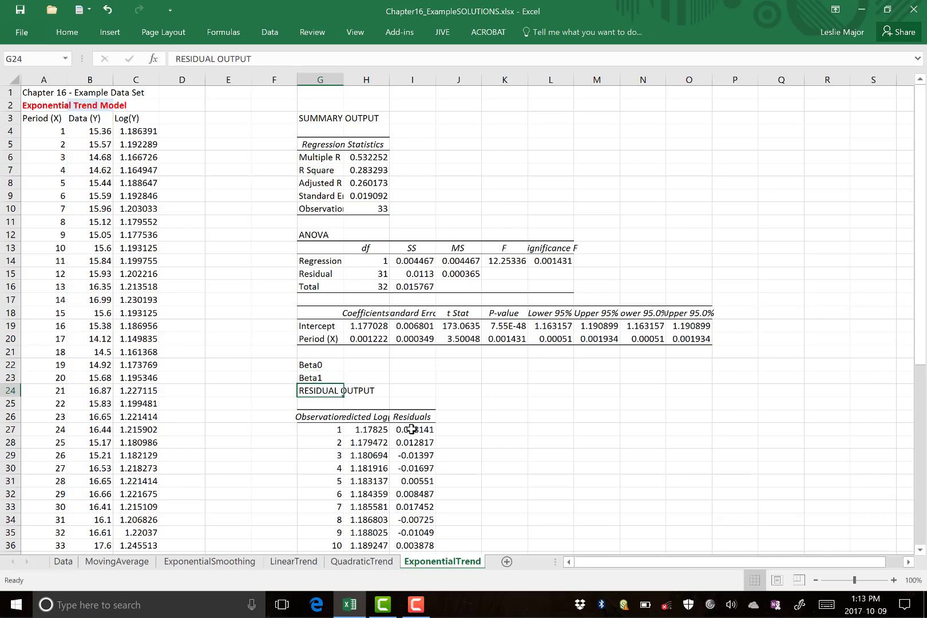
# Step: Move the RESIDUAL OUTPUT title down one row from G24 to G25
pyautogui.click(366, 361)
pyautogui.click(318, 391)
pyautogui.moveTo(318, 391); pyautogui.dragTo(319, 404)
# Step: Enter =10^H19 in H22 for Beta0 and fill it to H23 as =10^H20
pyautogui.click(359, 364)
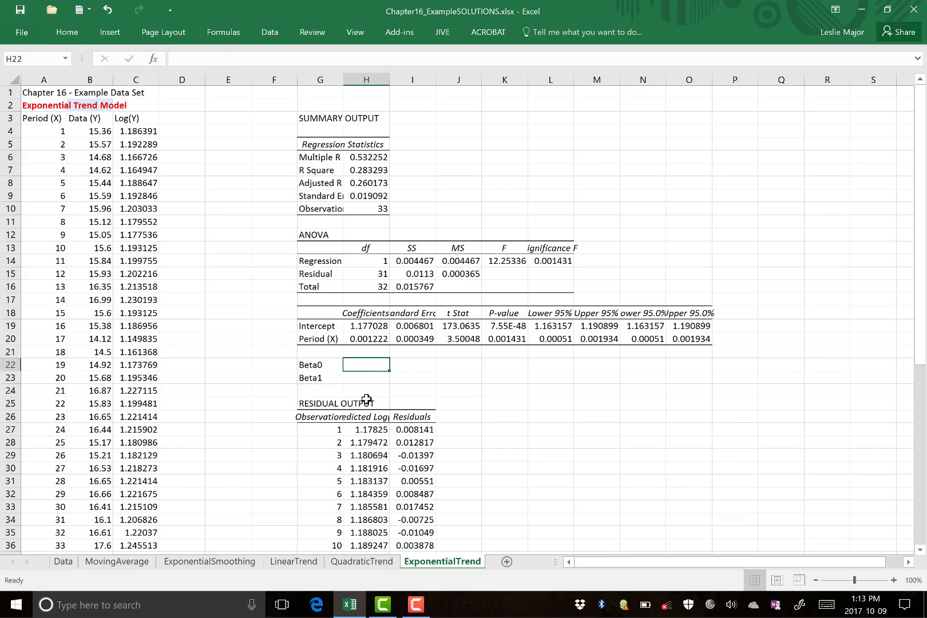
pyautogui.write('=10^')
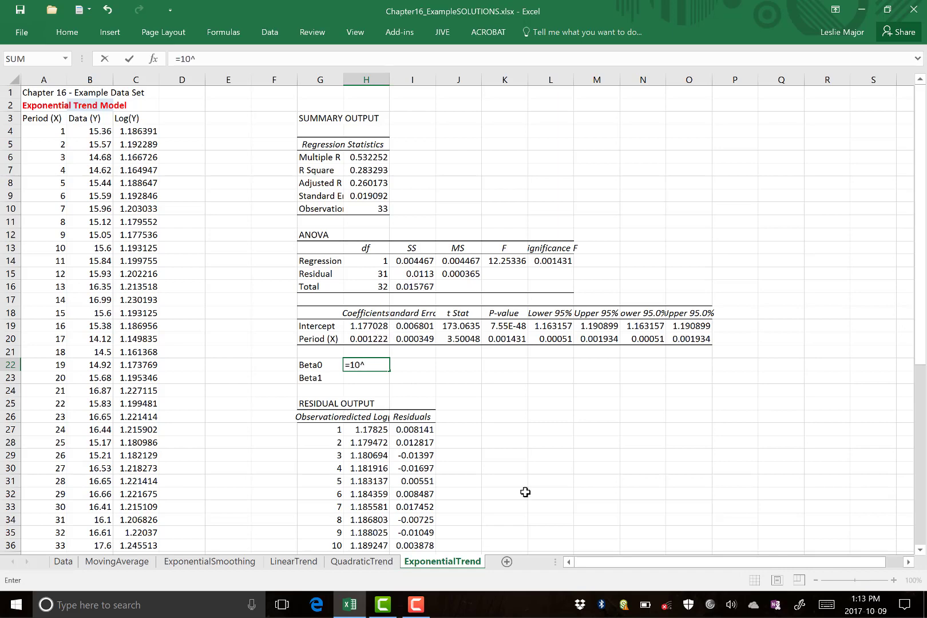
pyautogui.click(372, 326)
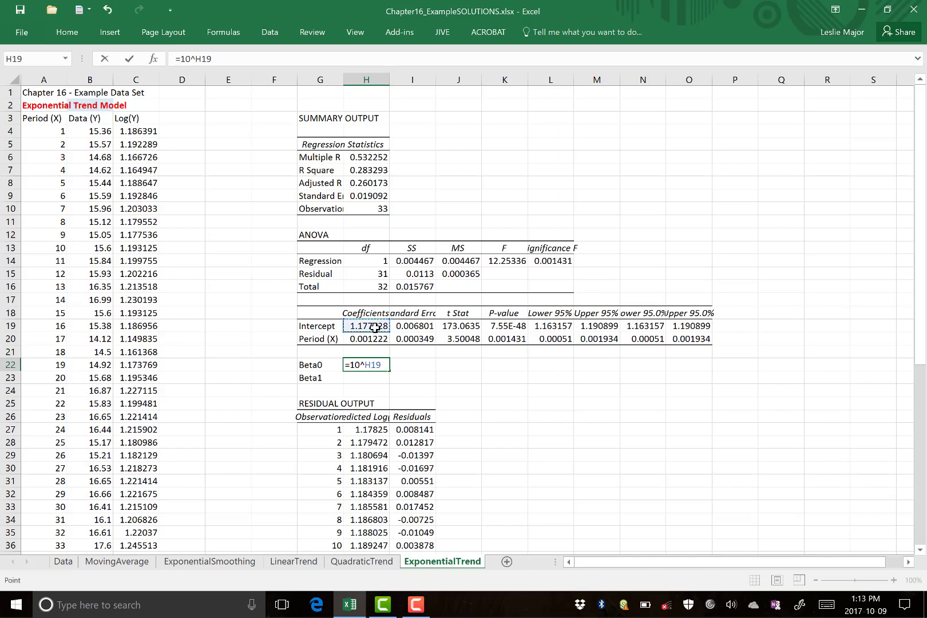
pyautogui.press('Return')
pyautogui.click(380, 366)
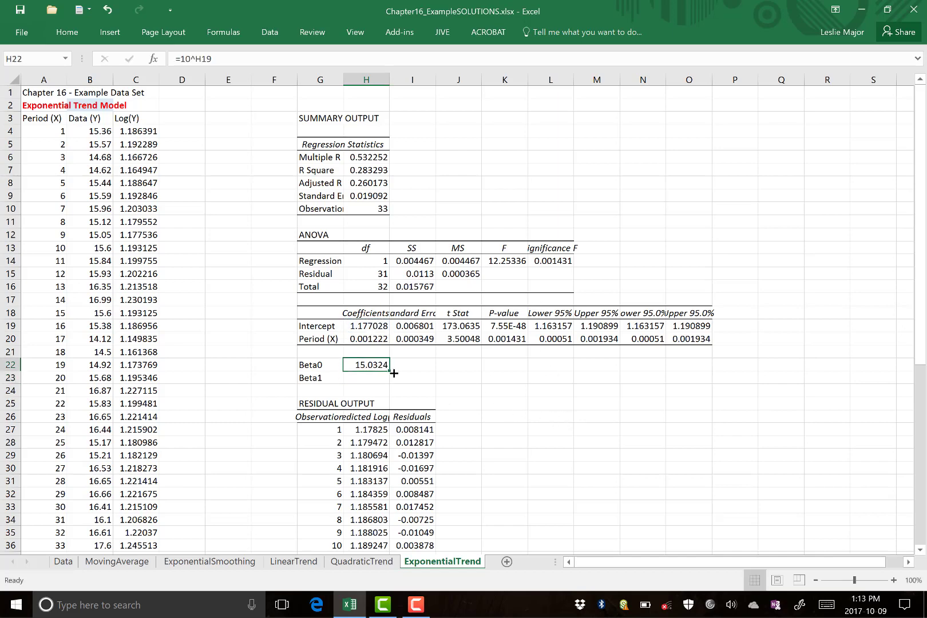
pyautogui.moveTo(389, 371); pyautogui.dragTo(389, 384)
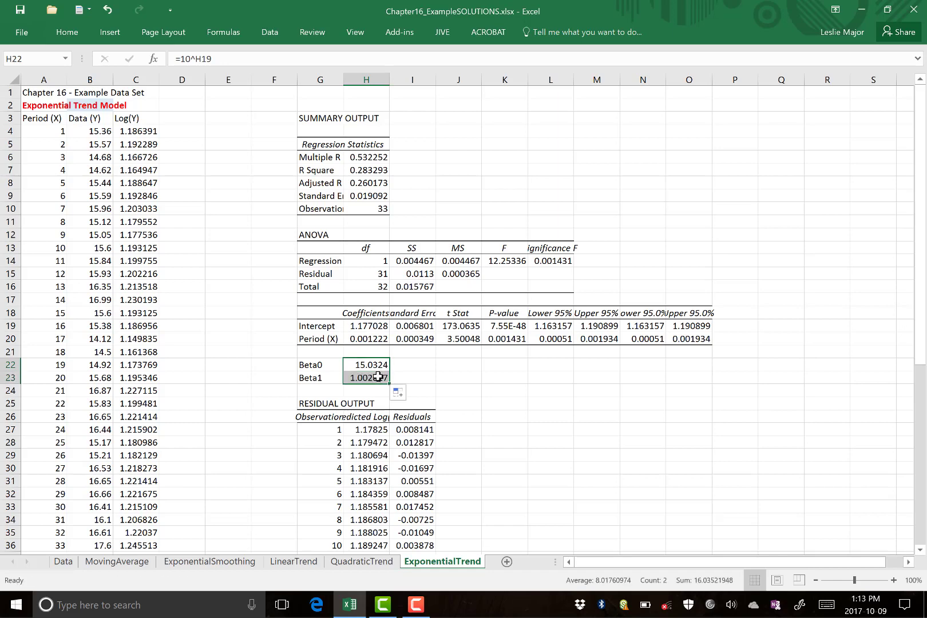
pyautogui.press('F2')
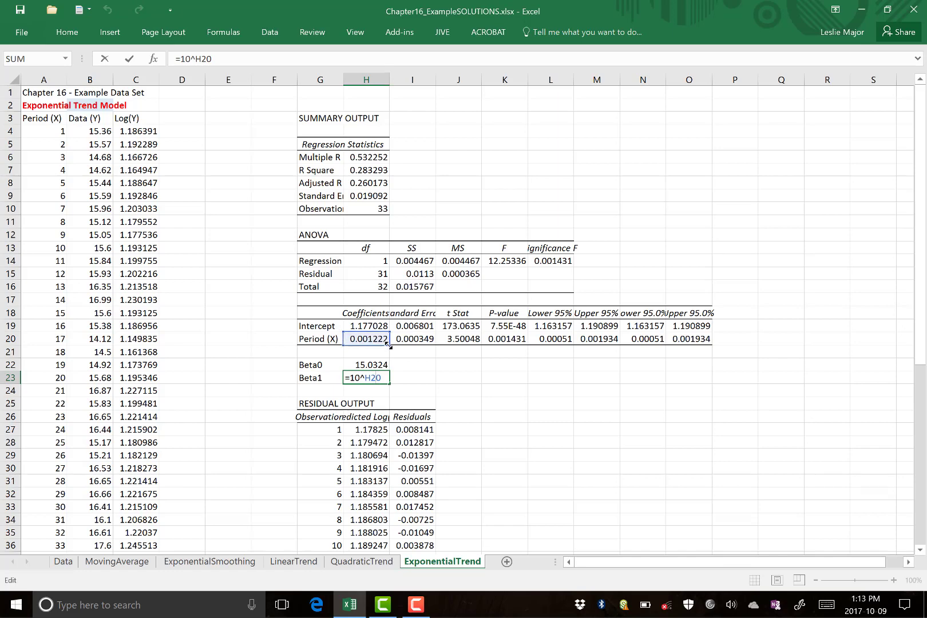
pyautogui.press('Return')
pyautogui.moveTo(454, 390); pyautogui.dragTo(453, 378)
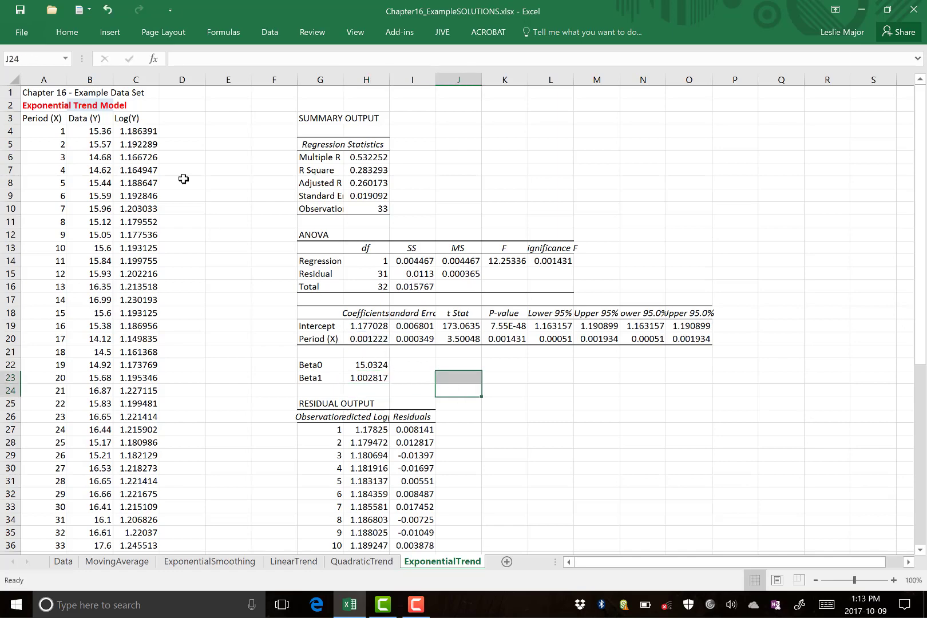
# Step: Add the Forecasts heading in cell D3
pyautogui.click(187, 118)
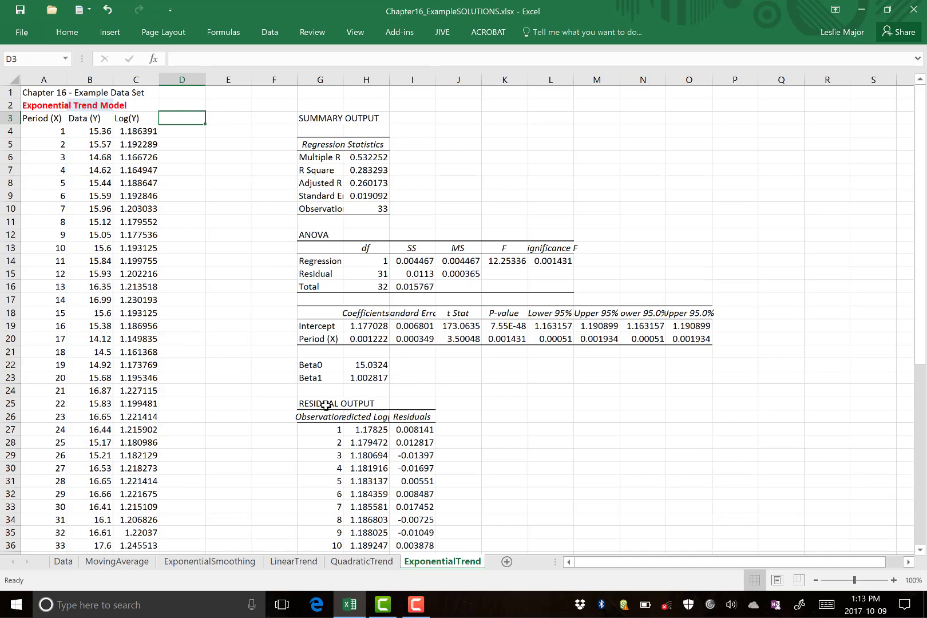
pyautogui.write('Forecasts')
pyautogui.press('Return')
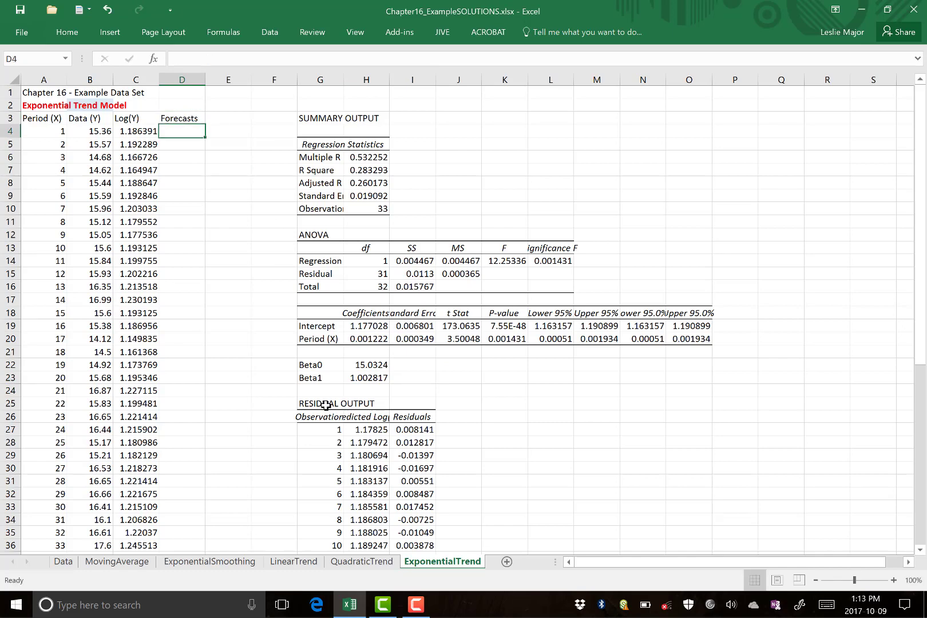
# Step: Enter =H$22*H$23^A4 in D4 and fill it down to D36
pyautogui.write('=')
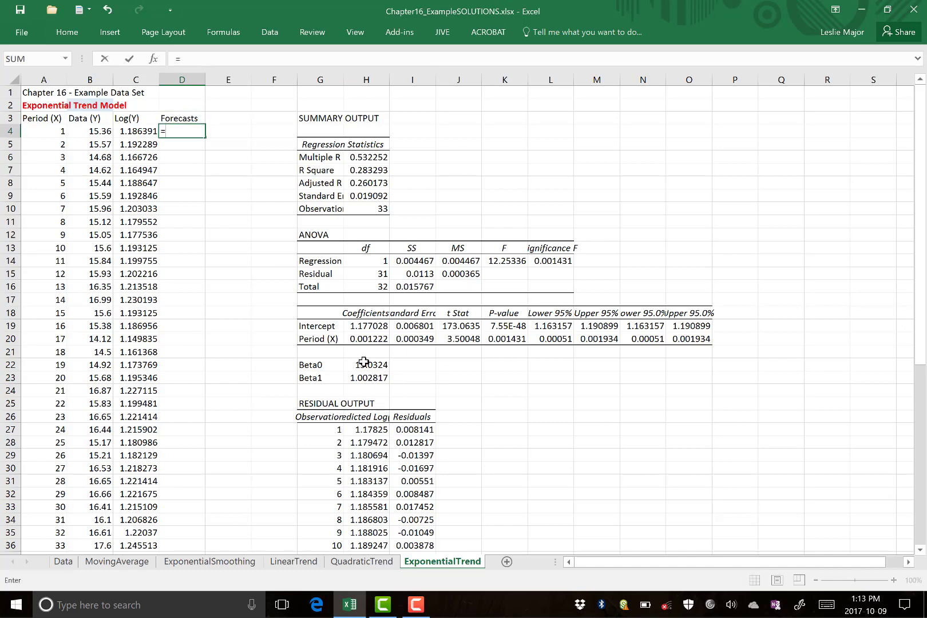
pyautogui.click(362, 364)
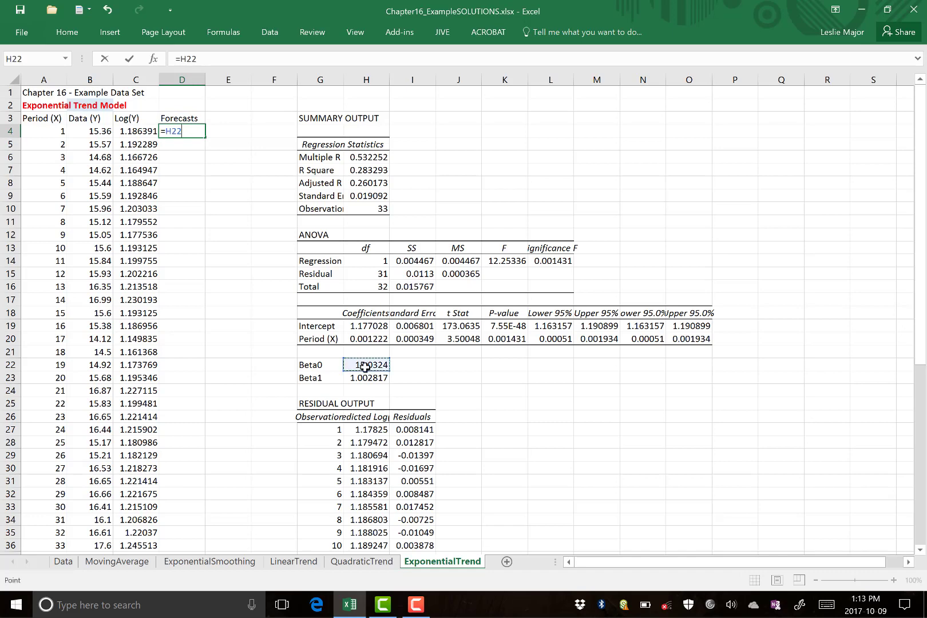
pyautogui.click(188, 60)
pyautogui.write('$22')
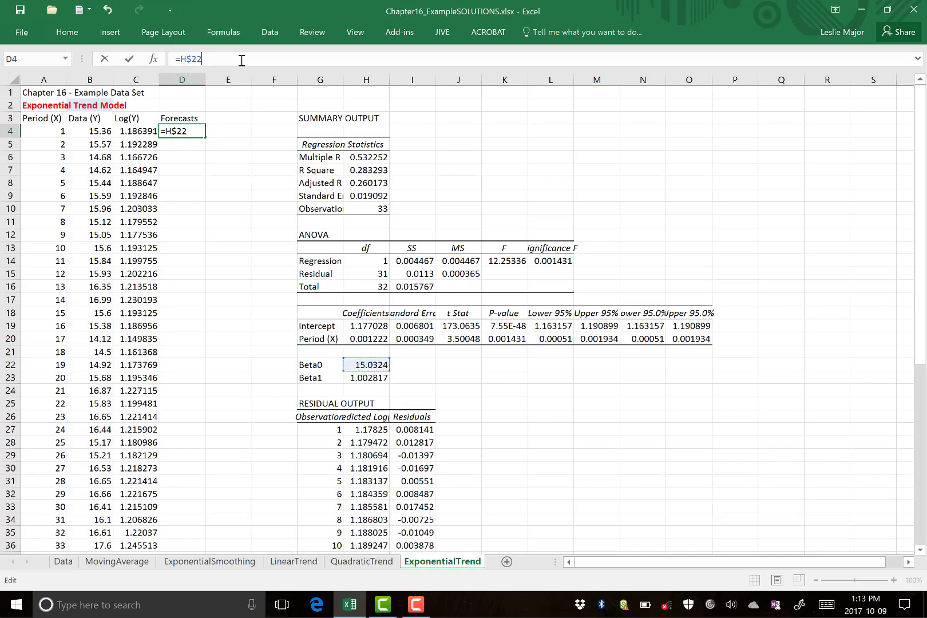
pyautogui.write('*')
pyautogui.click(371, 377)
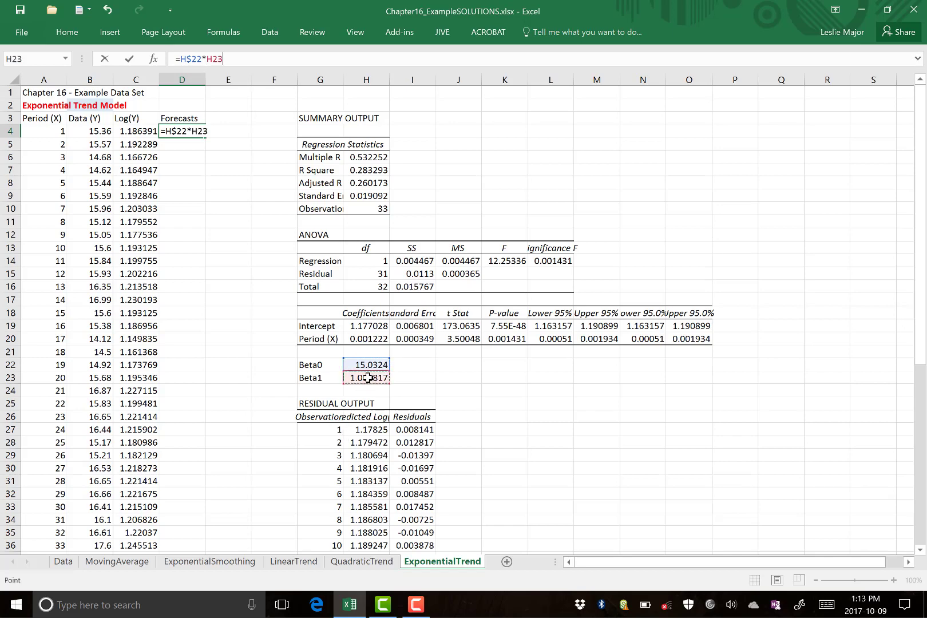
pyautogui.click(216, 61)
pyautogui.write('$23')
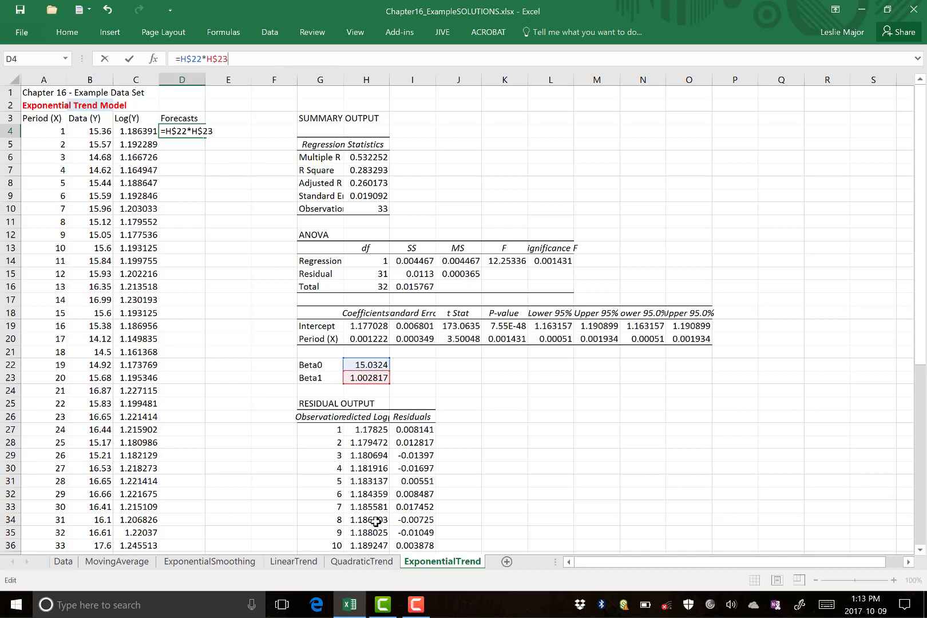
pyautogui.write('^')
pyautogui.click(57, 132)
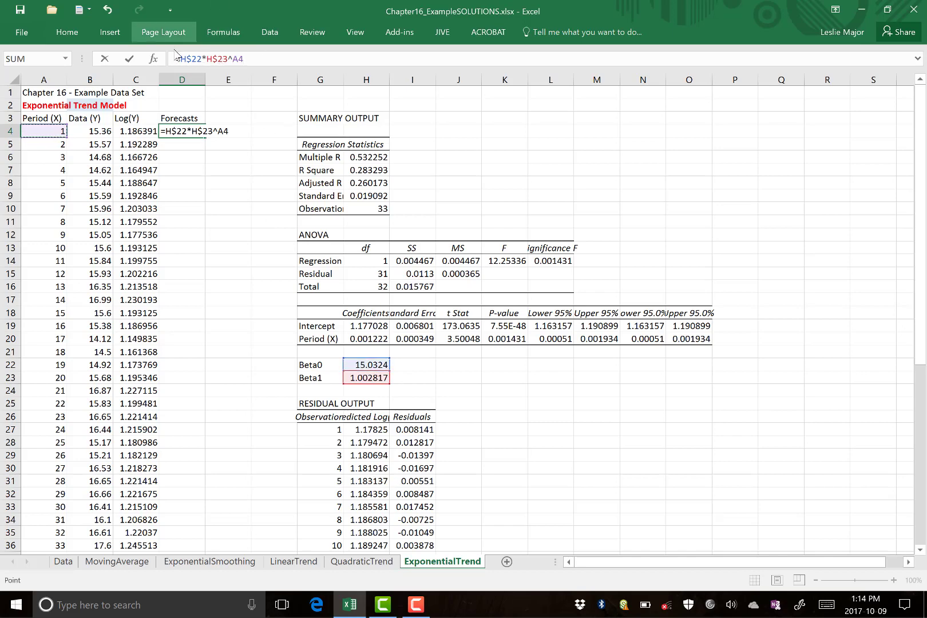
pyautogui.press('Return')
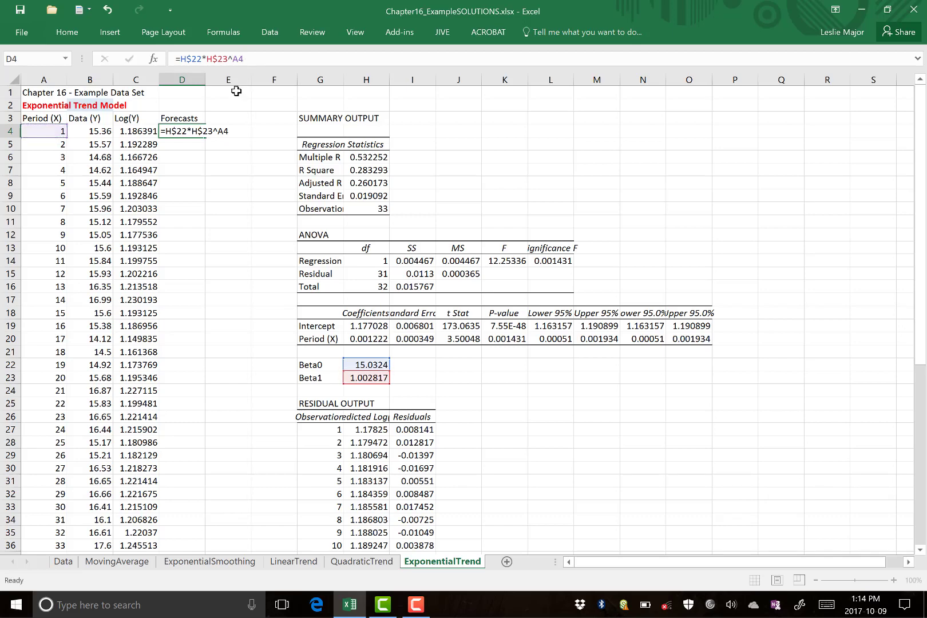
pyautogui.click(194, 131)
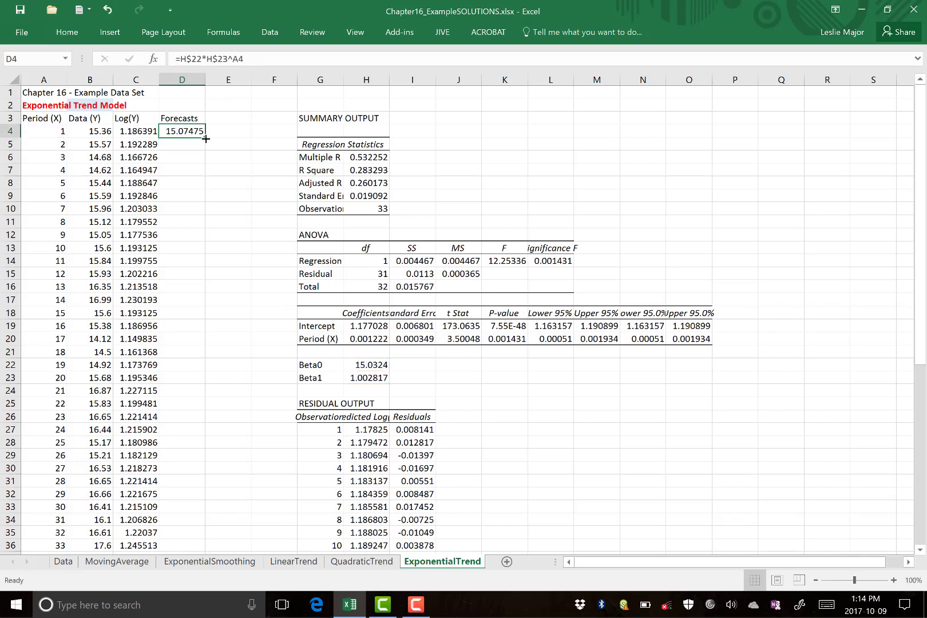
pyautogui.doubleClick(206, 139)
# Step: Add an Errors heading in E3 and fill =B4-D4 from E4 down to E36
pyautogui.click(217, 116)
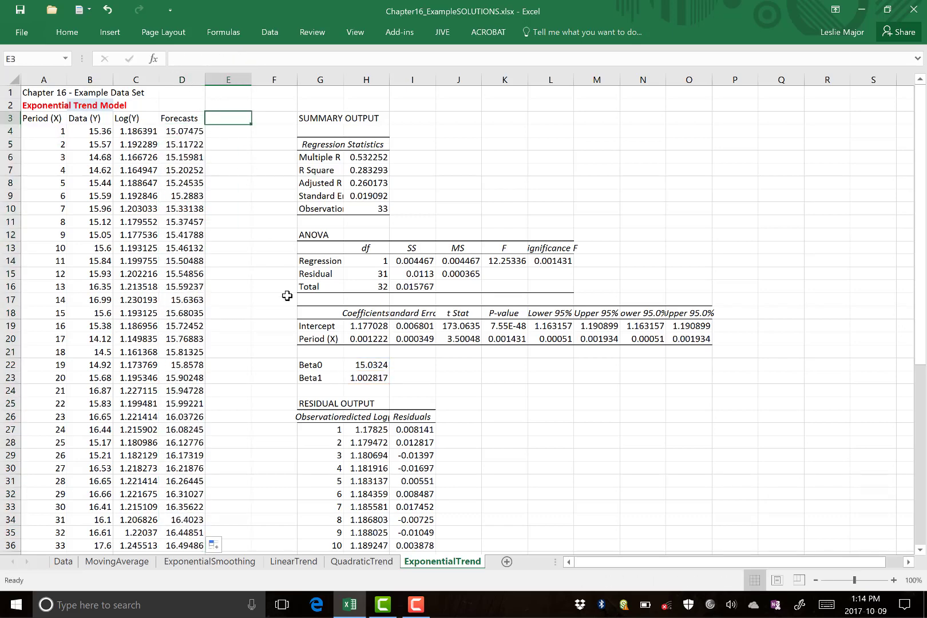
pyautogui.write('Errors')
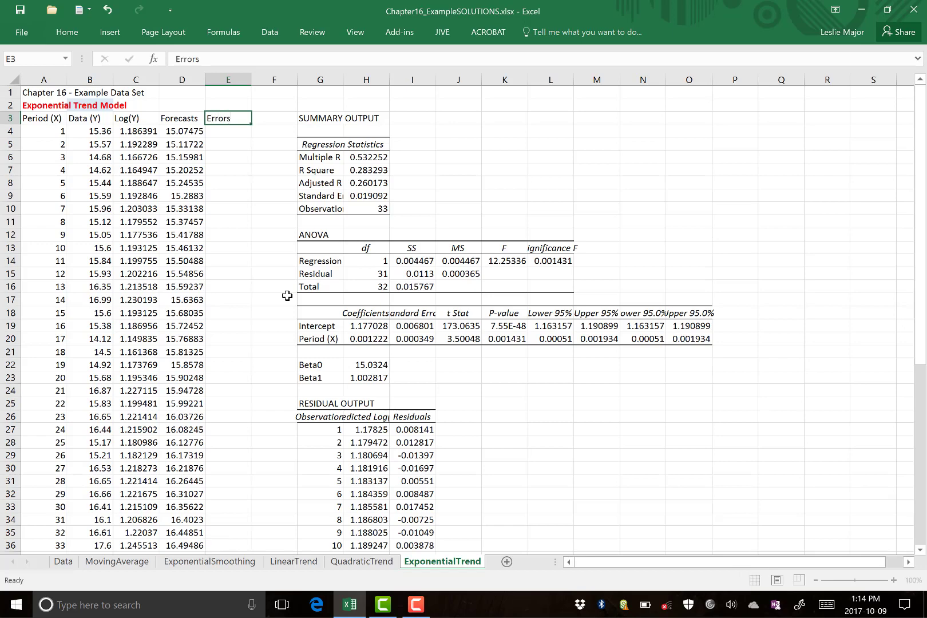
pyautogui.press('Down')
pyautogui.write('=')
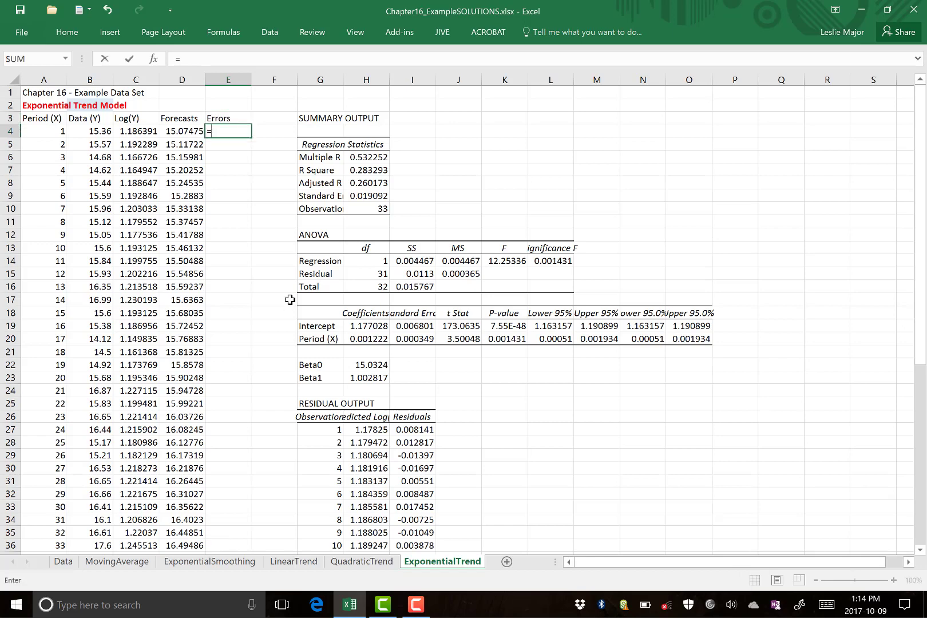
pyautogui.write('b')
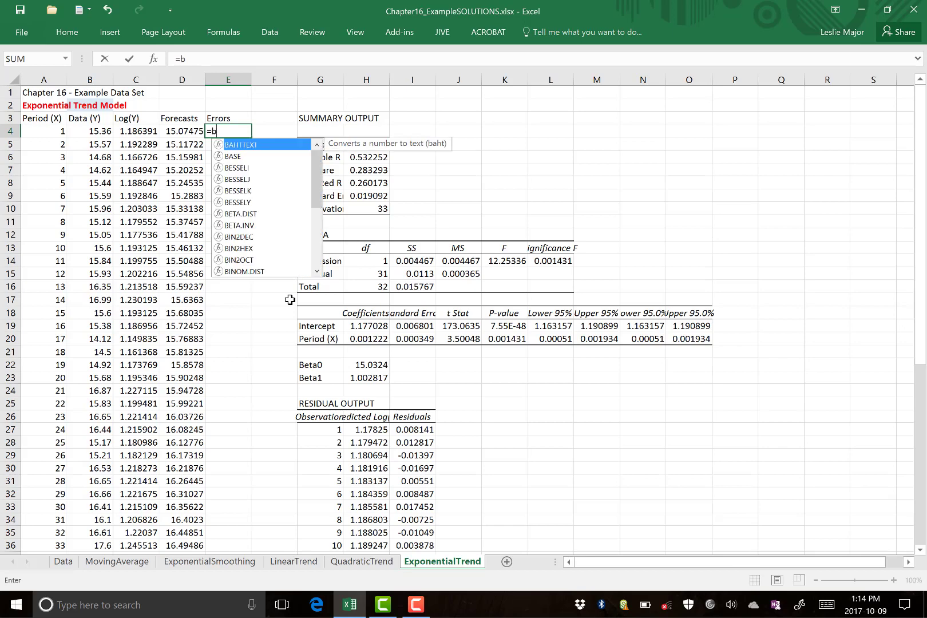
pyautogui.write('4')
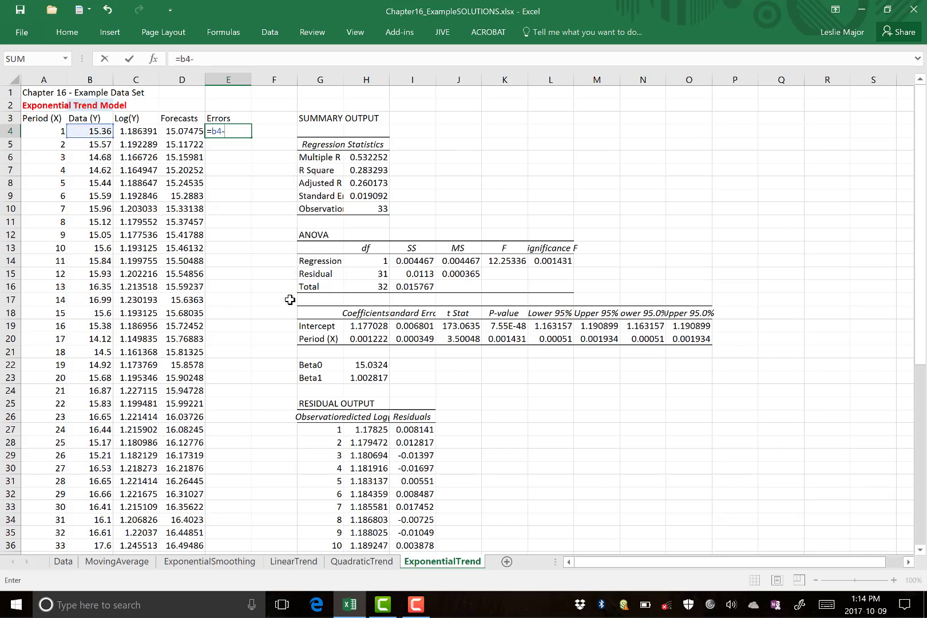
pyautogui.write('-d4')
pyautogui.press('Return')
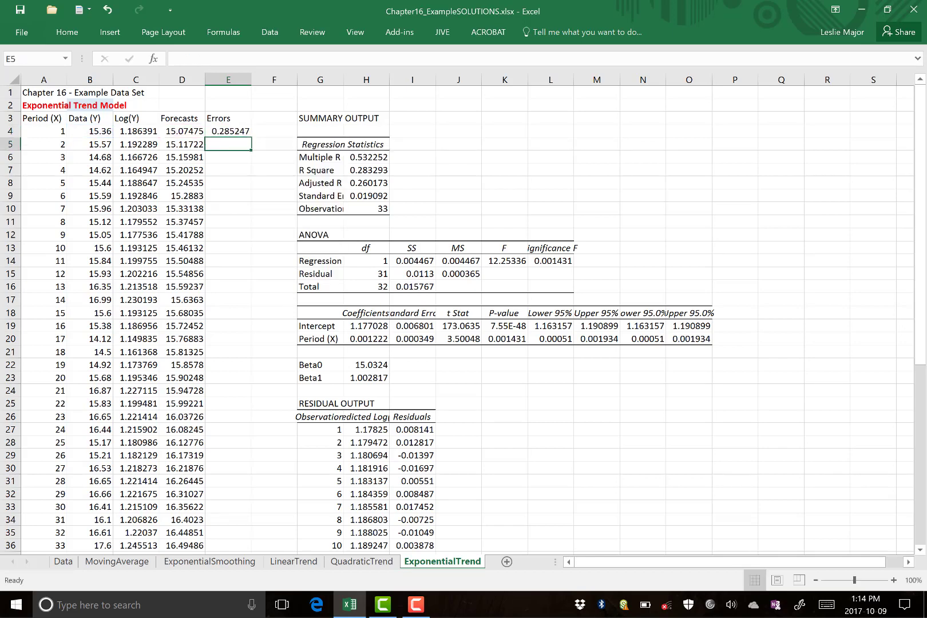
pyautogui.click(243, 131)
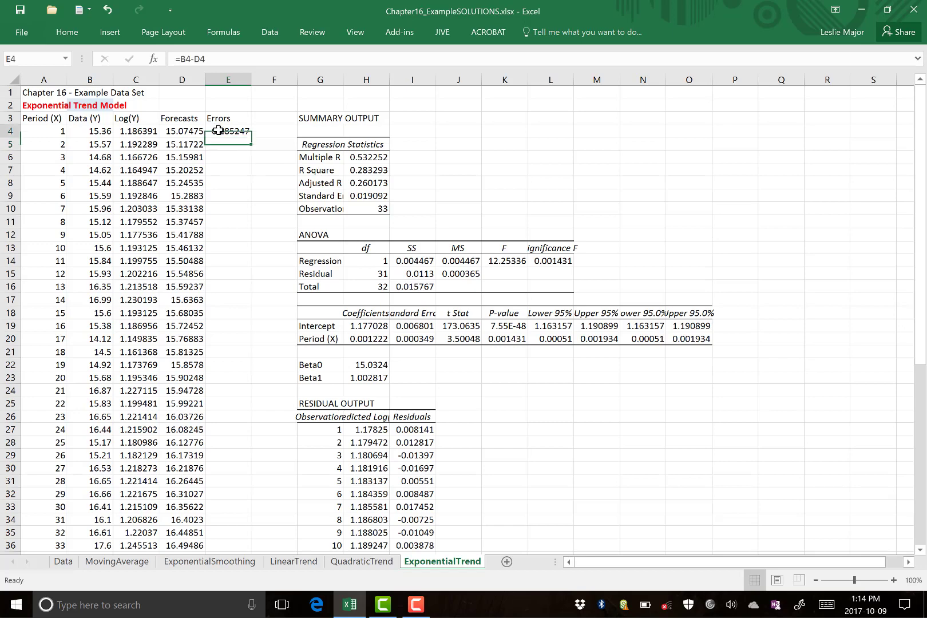
pyautogui.doubleClick(251, 136)
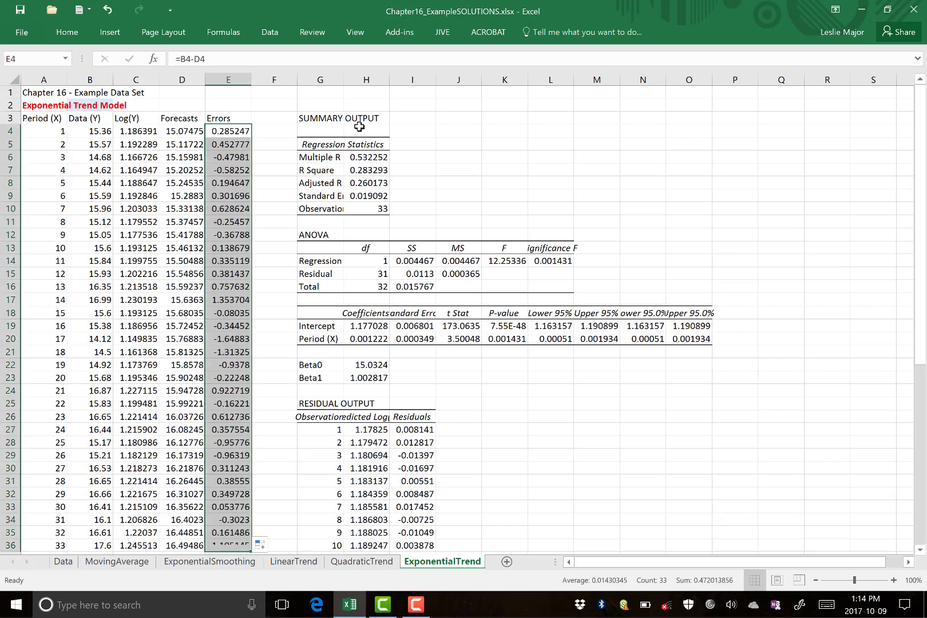